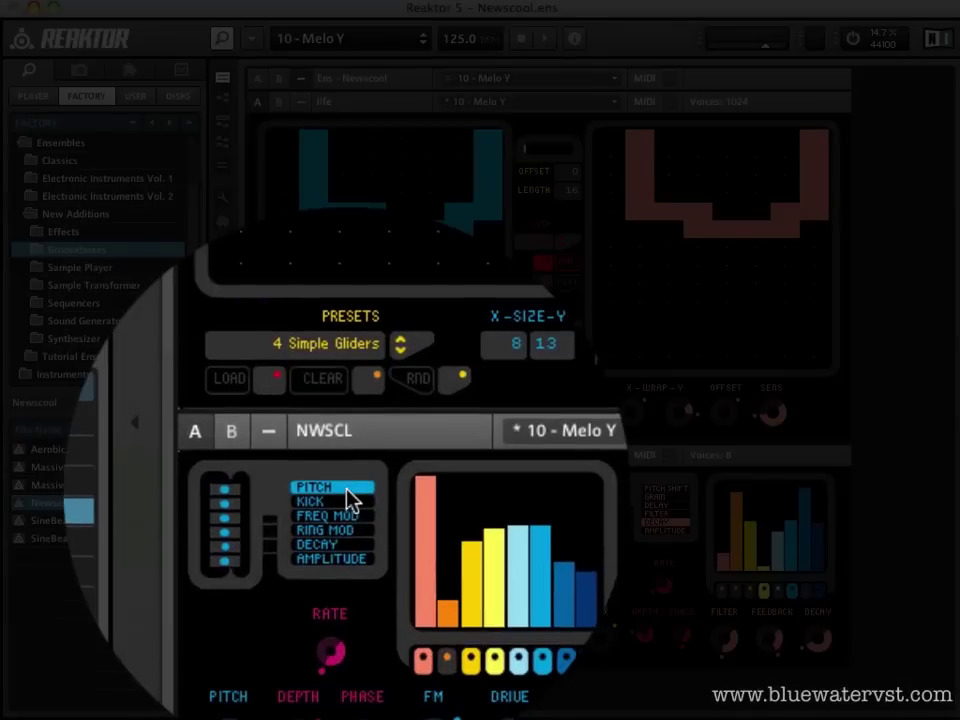
Browse the NWSCL sequencer's KICK, FREQ MOD, RING MOD, DECAY, AMPLITUDE and PITCH step lanes
click(348, 492)
click(348, 506)
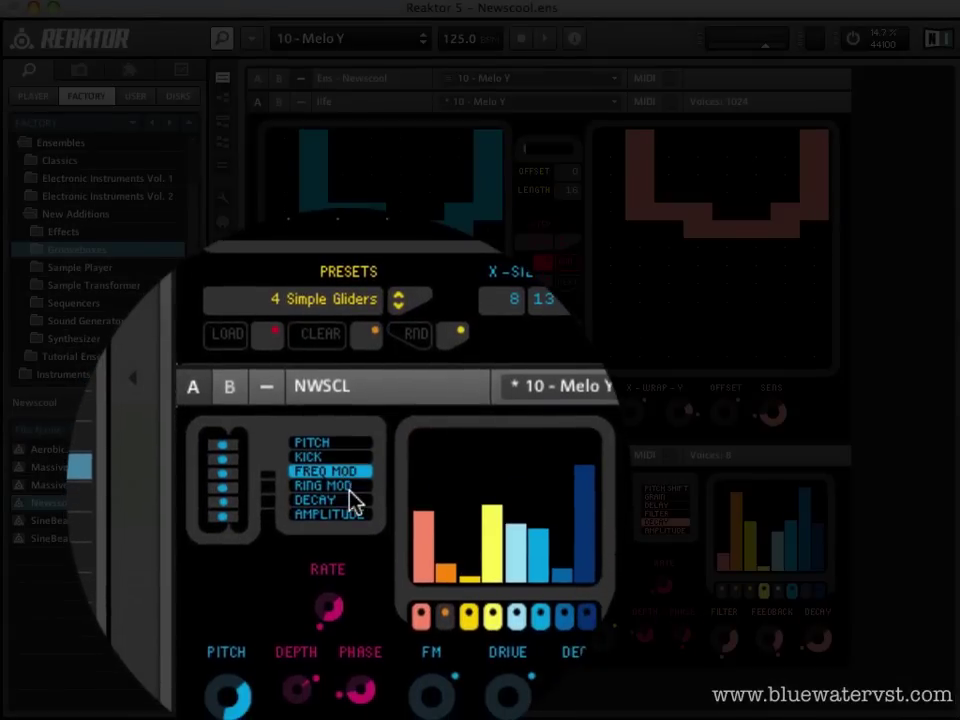
click(350, 489)
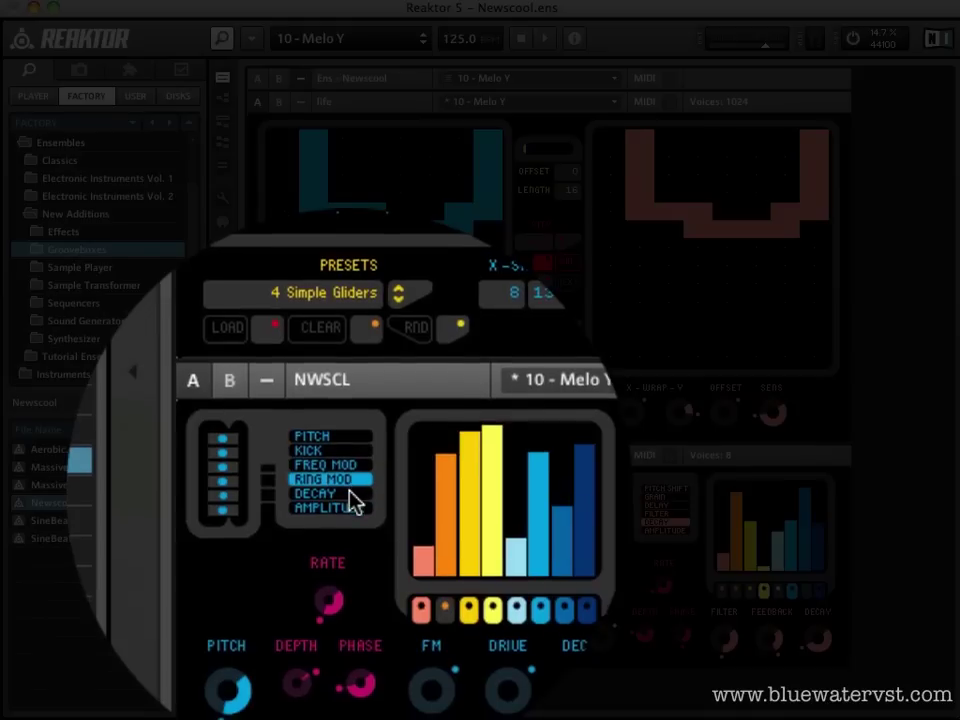
click(350, 502)
click(352, 495)
click(349, 491)
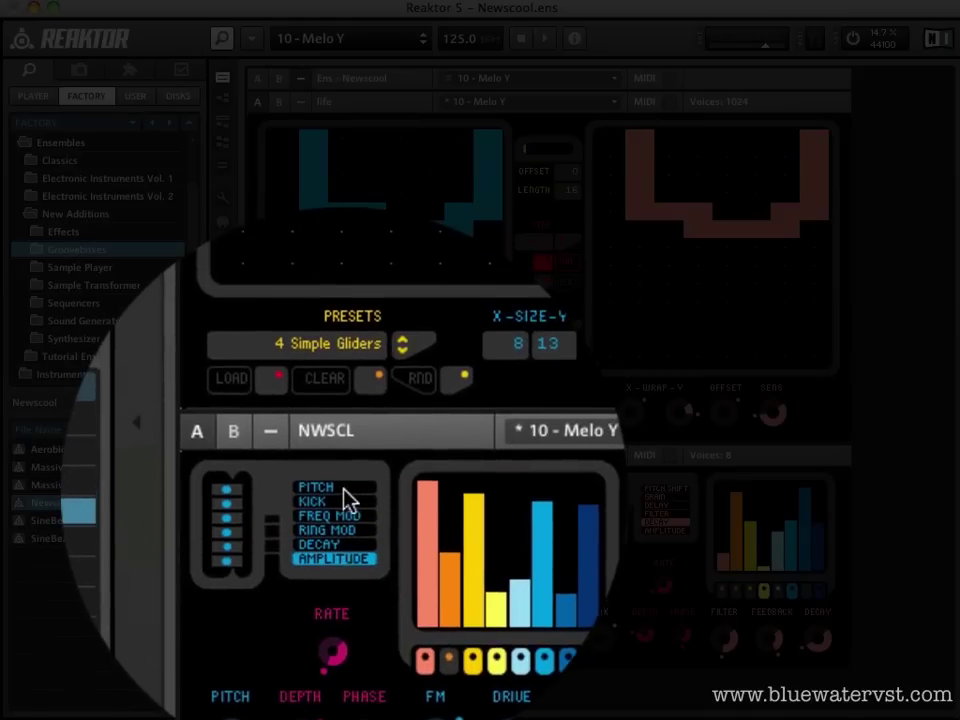
click(338, 505)
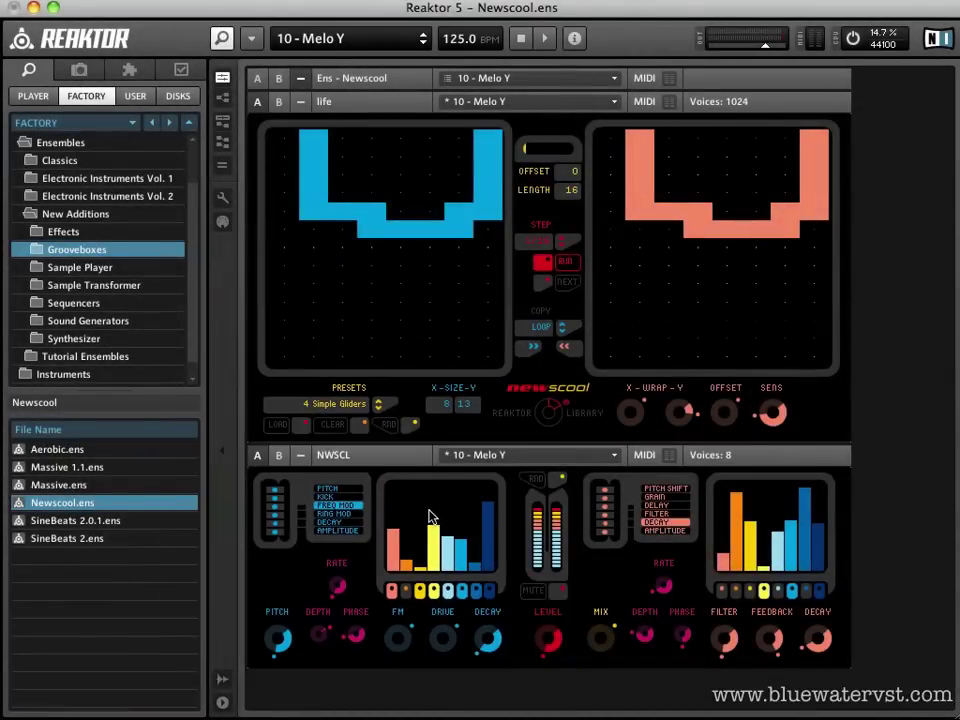
click(334, 496)
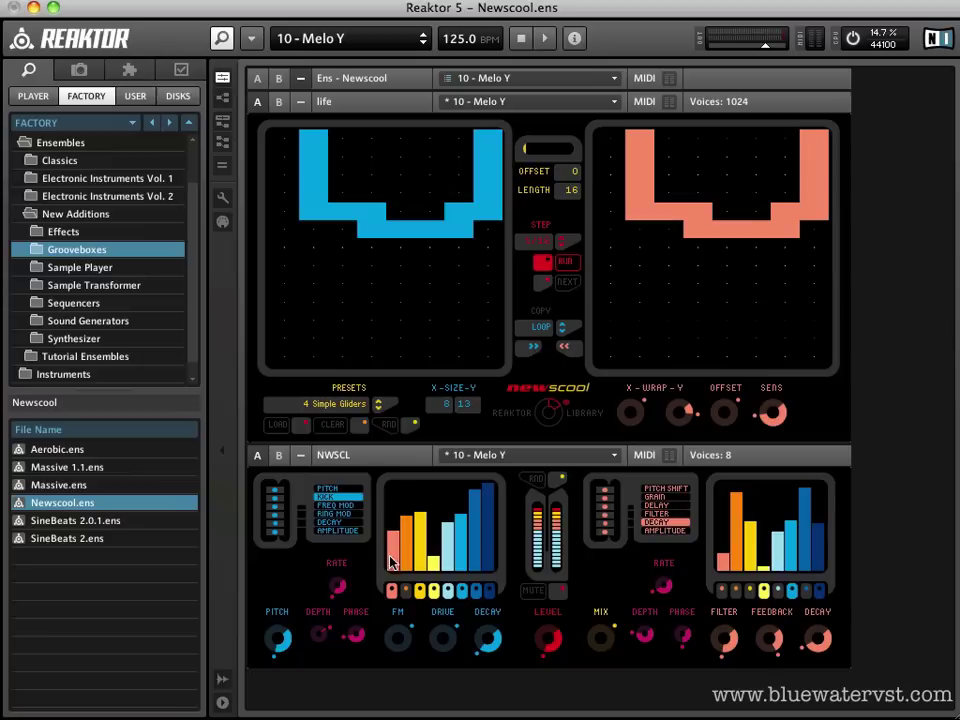
On the PITCH lane, lower the first step slightly and toggle two later sequencer steps
click(345, 489)
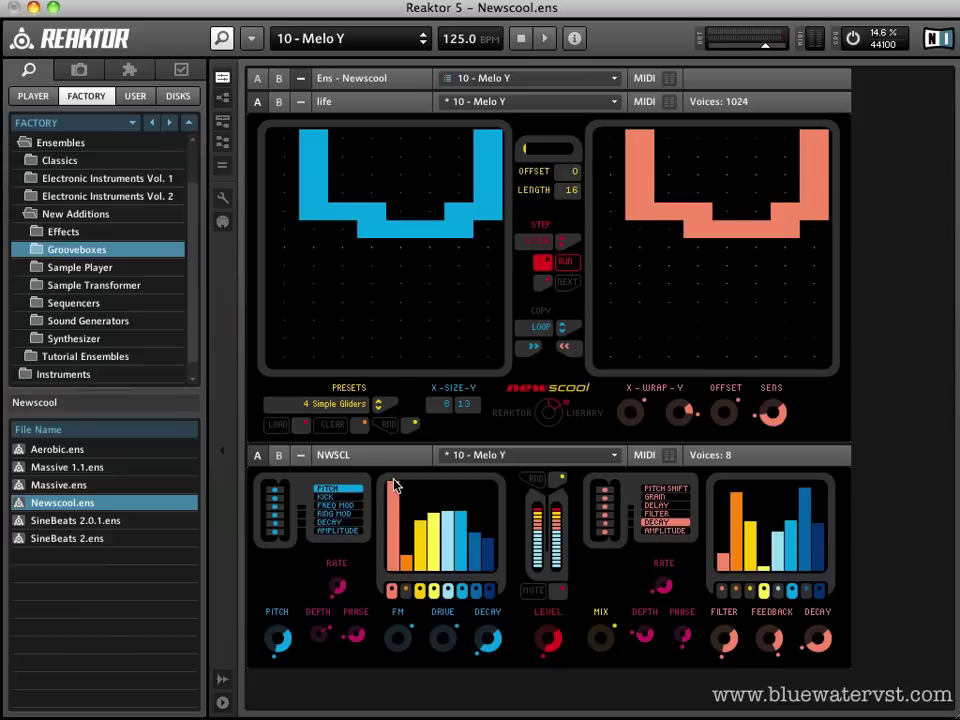
drag(395, 484, 395, 510)
click(461, 591)
click(476, 592)
Start playback and raise the second pitch step from very low to low-mid height
key(space)
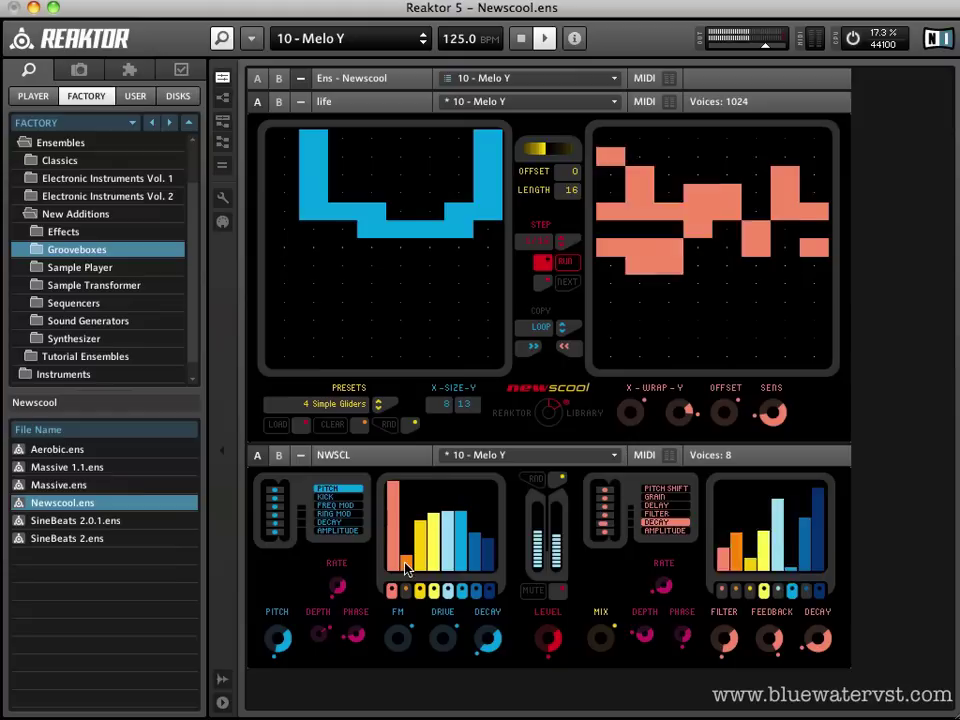
mouse_move(405, 565)
mouse_down()
mouse_move(406, 496)
mouse_move(412, 570)
mouse_up()
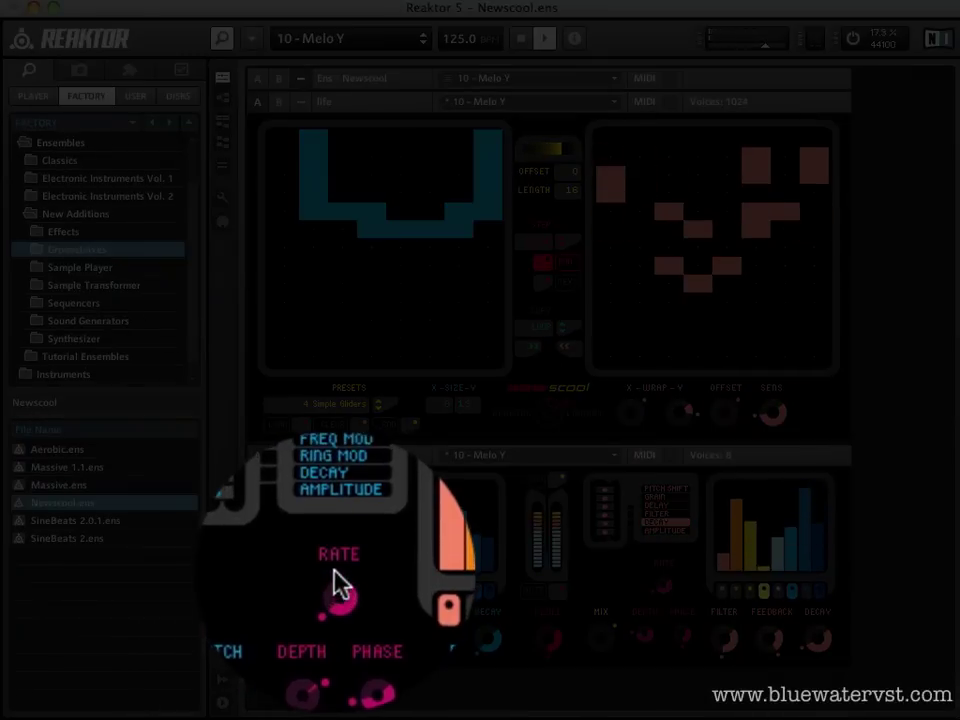
Turn up the NWSCL LFO RATE knob and its PITCH modulation knob
drag(338, 590, 336, 570)
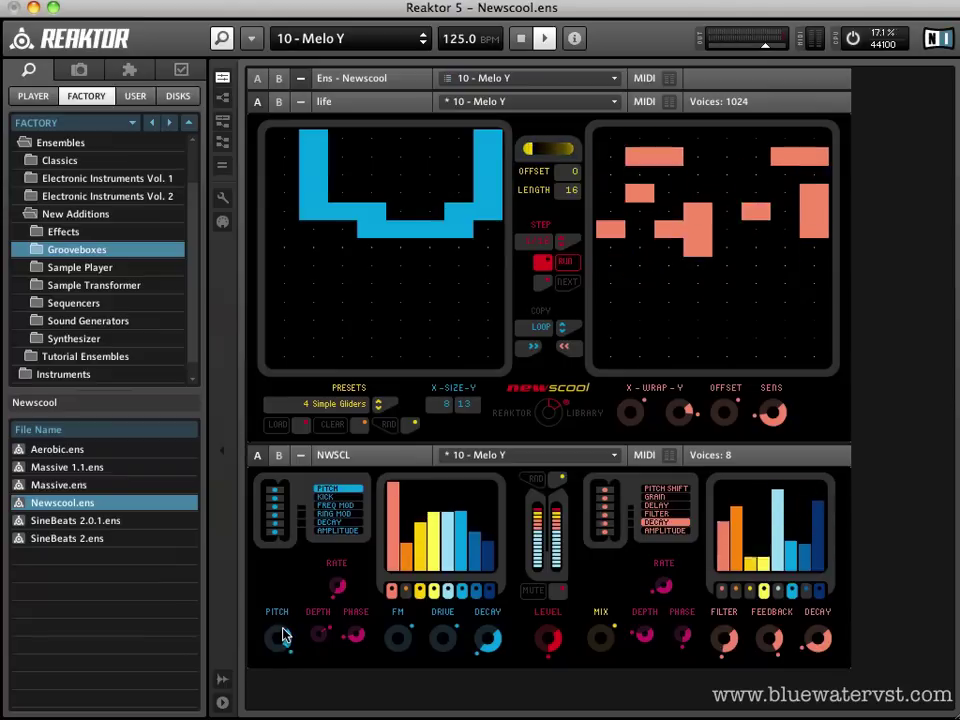
drag(283, 634, 283, 620)
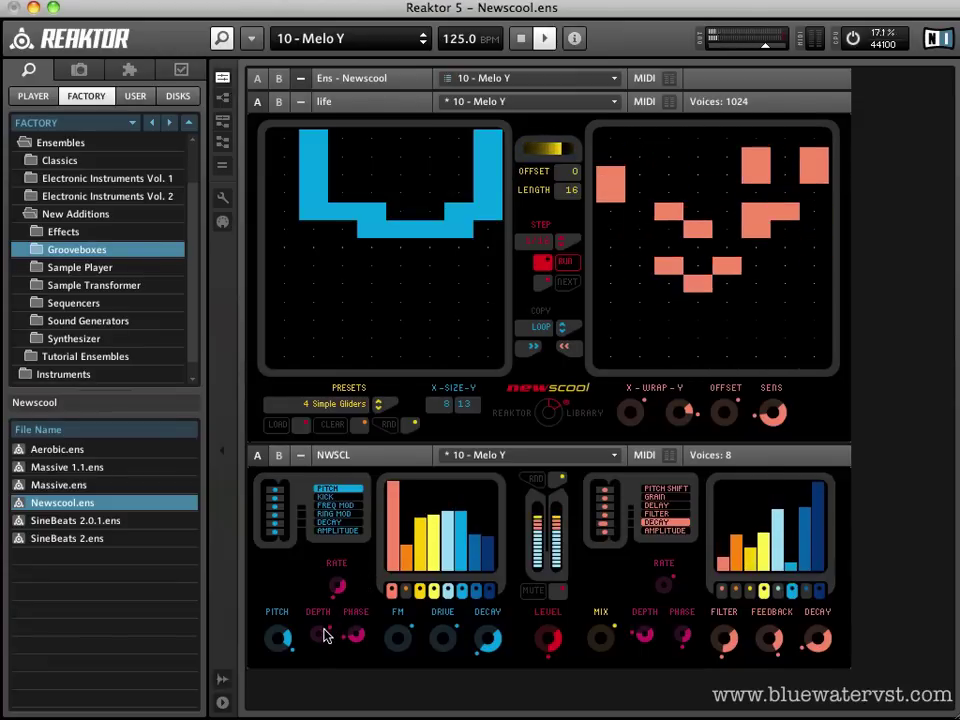
Stop playback to reset the Life grid, raise the LFO depth, then restart playback
key(space)
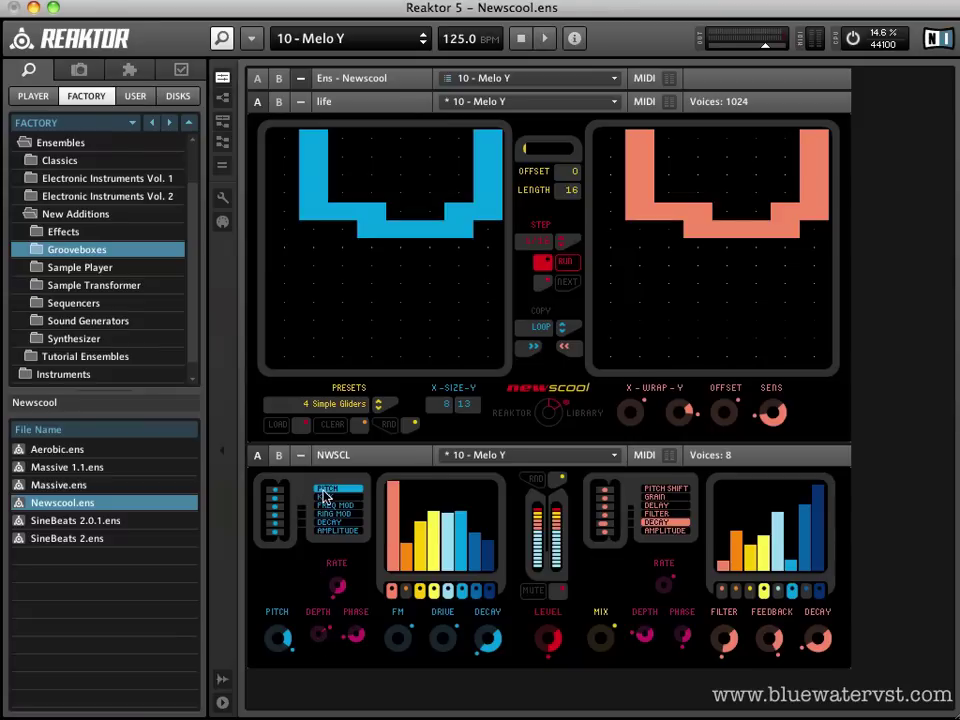
drag(318, 637, 327, 472)
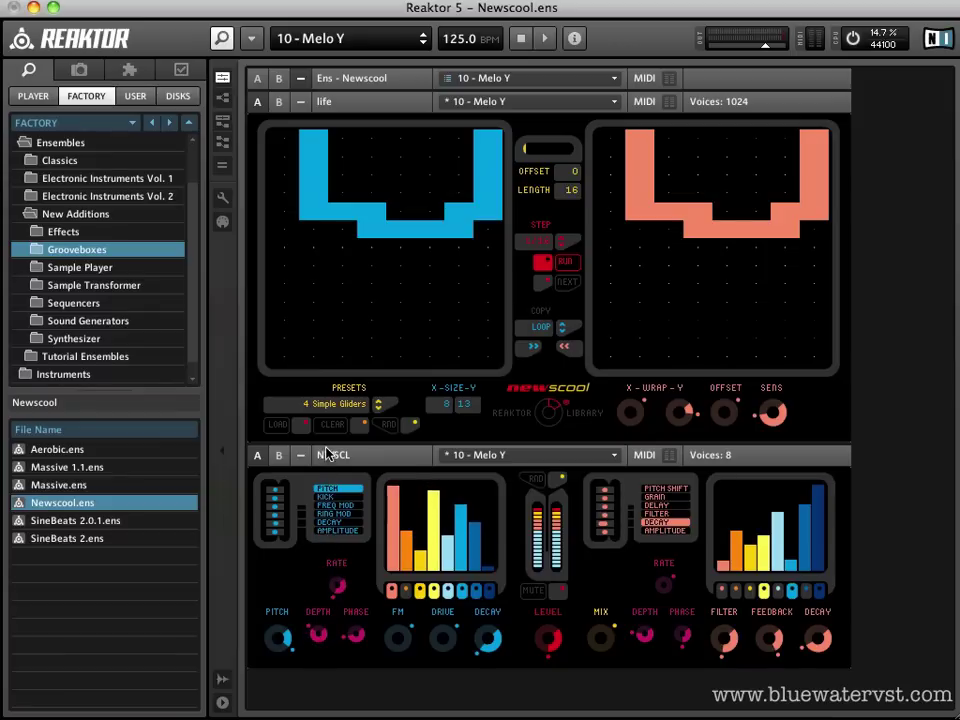
key(space)
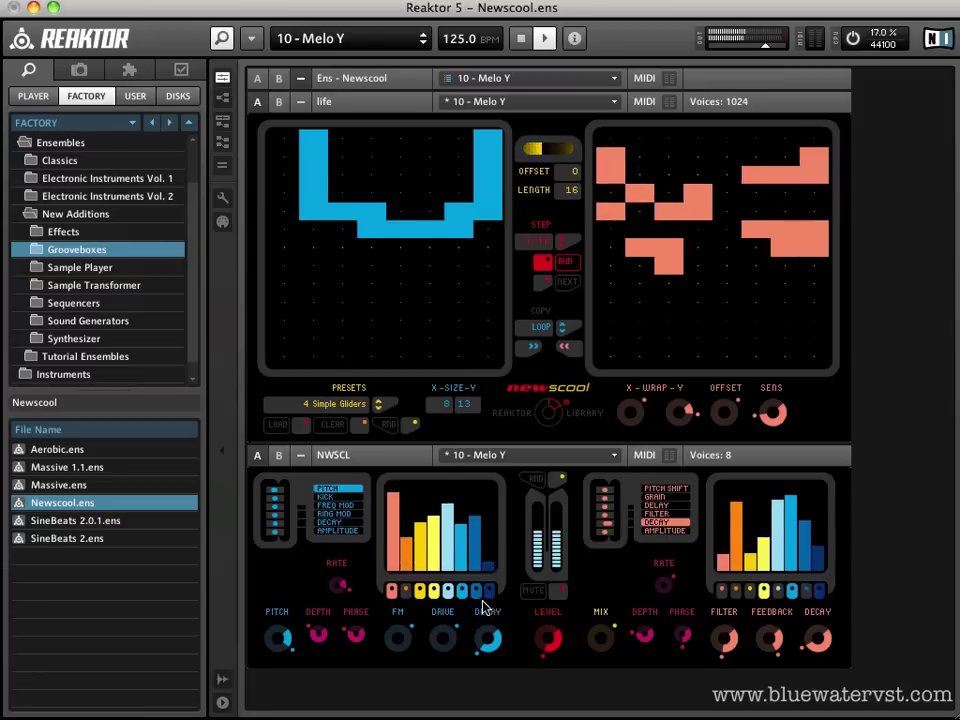
Turn up the NWSCL synth's FM knob
mouse_move(386, 640)
mouse_down()
mouse_move(406, 572)
mouse_move(404, 648)
mouse_up()
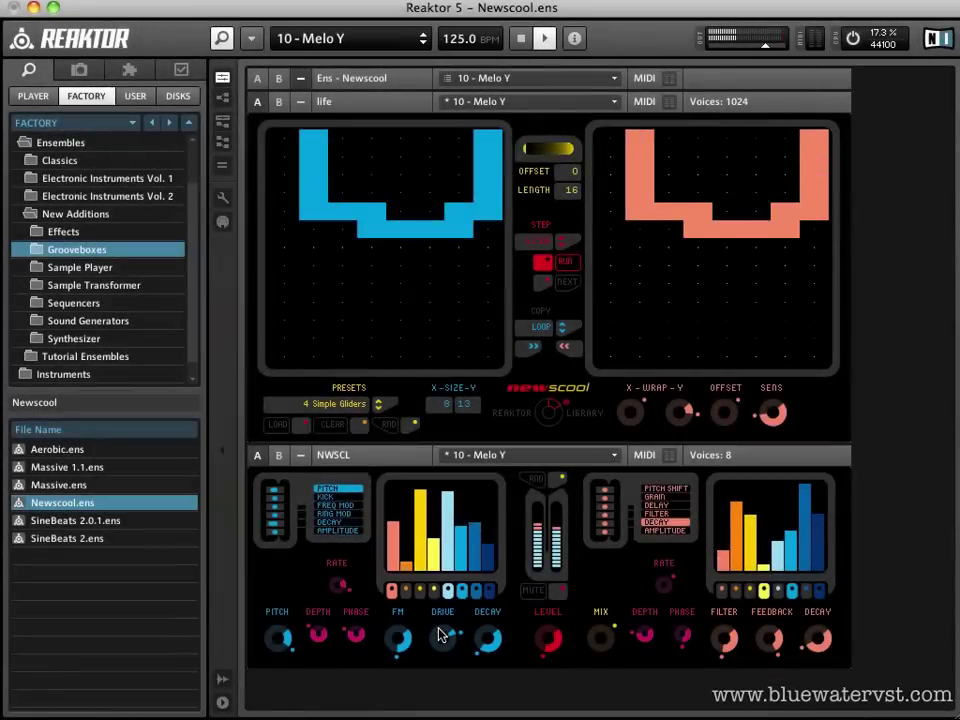
Turn the NWSCL synth's DRIVE knob well up
drag(440, 635, 446, 541)
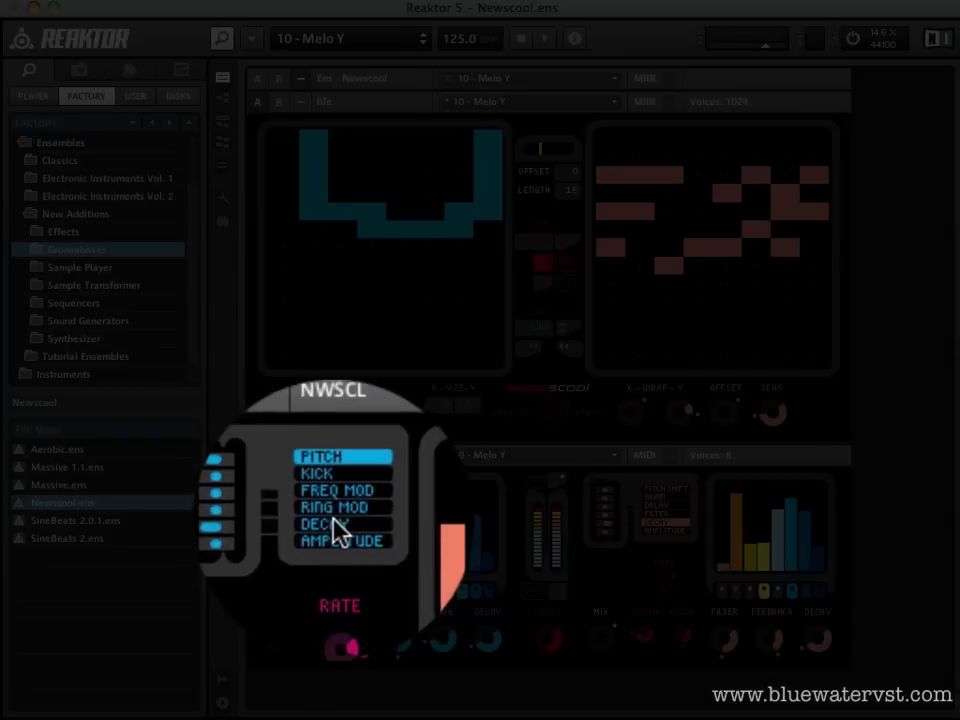
Switch the LFO modulation target to FREQ MOD
click(331, 521)
click(333, 506)
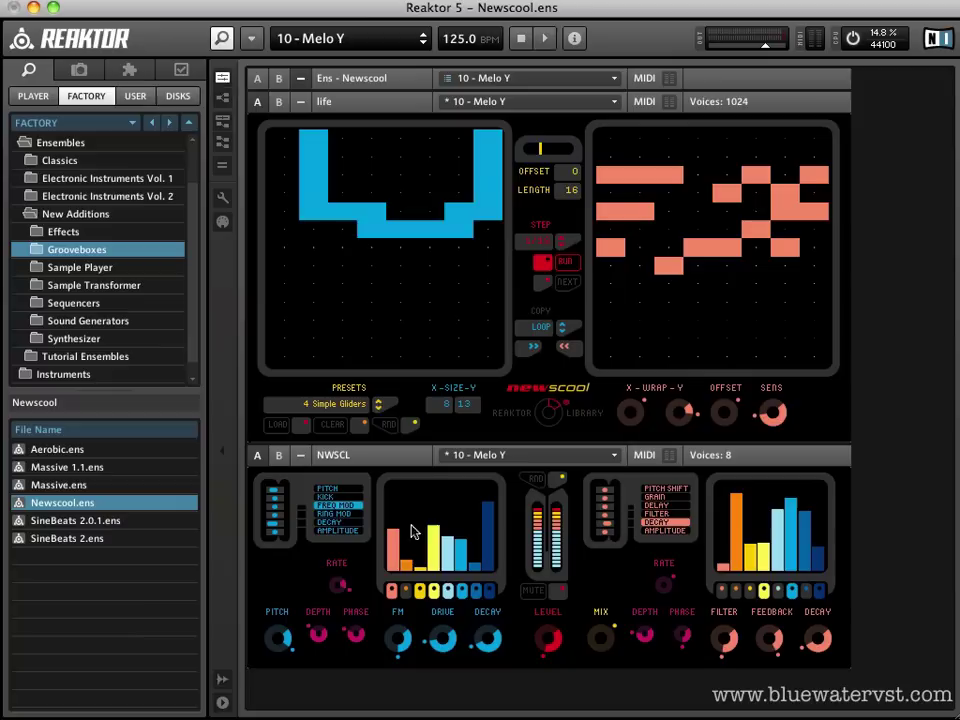
Switch the LFO modulation target to DECAY
click(332, 515)
click(331, 523)
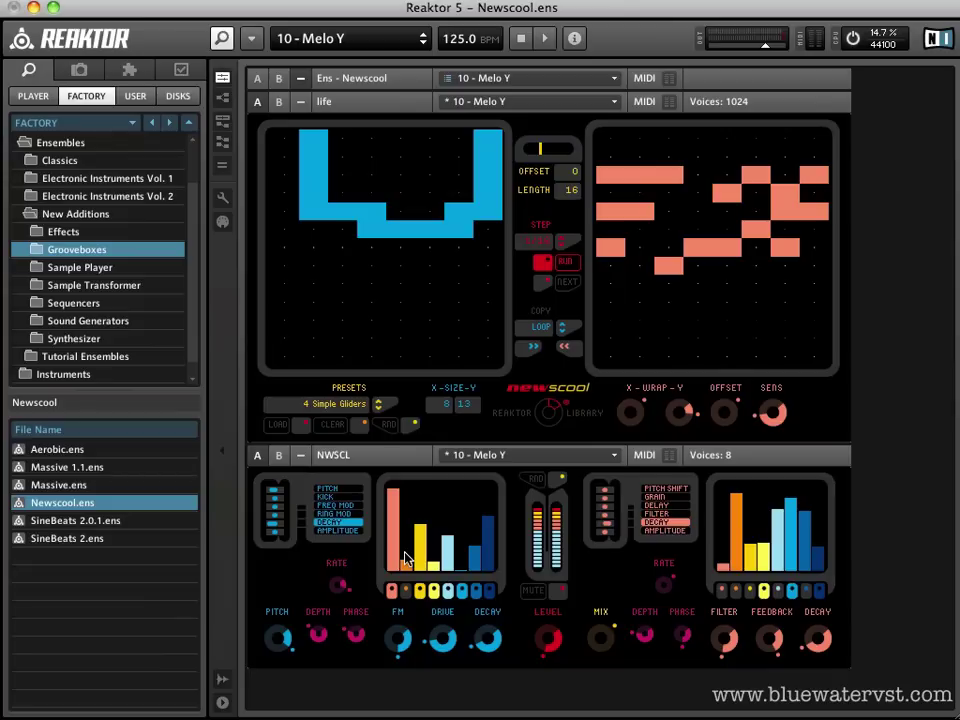
Load the 11 - Scin snapshot, adjust its LEVEL, and set the LFO target to AMPLITUDE
click(423, 42)
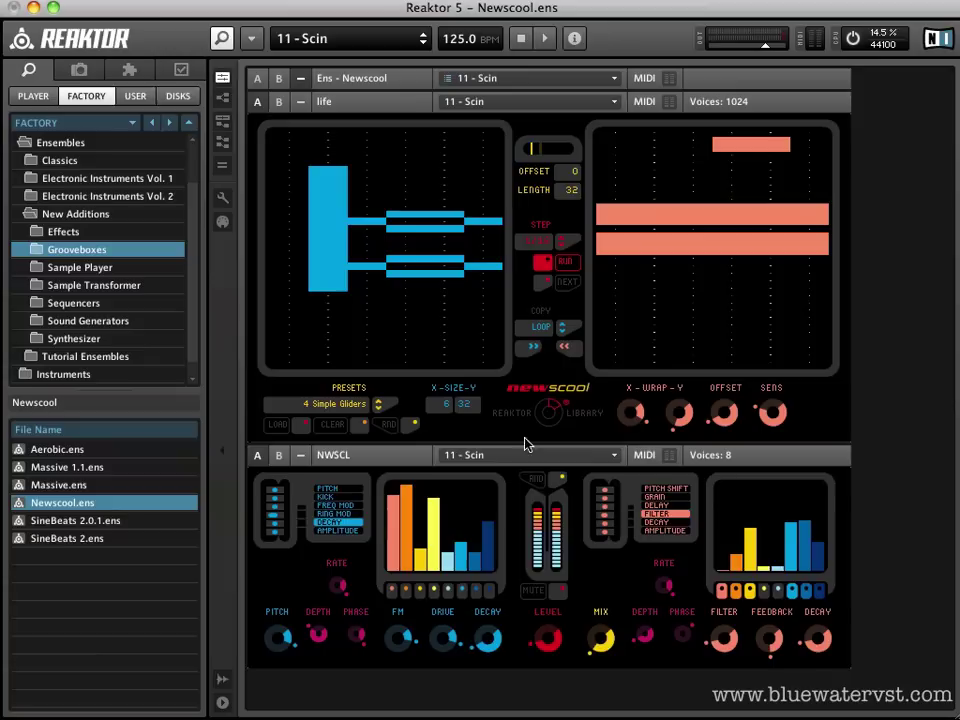
drag(546, 648, 549, 682)
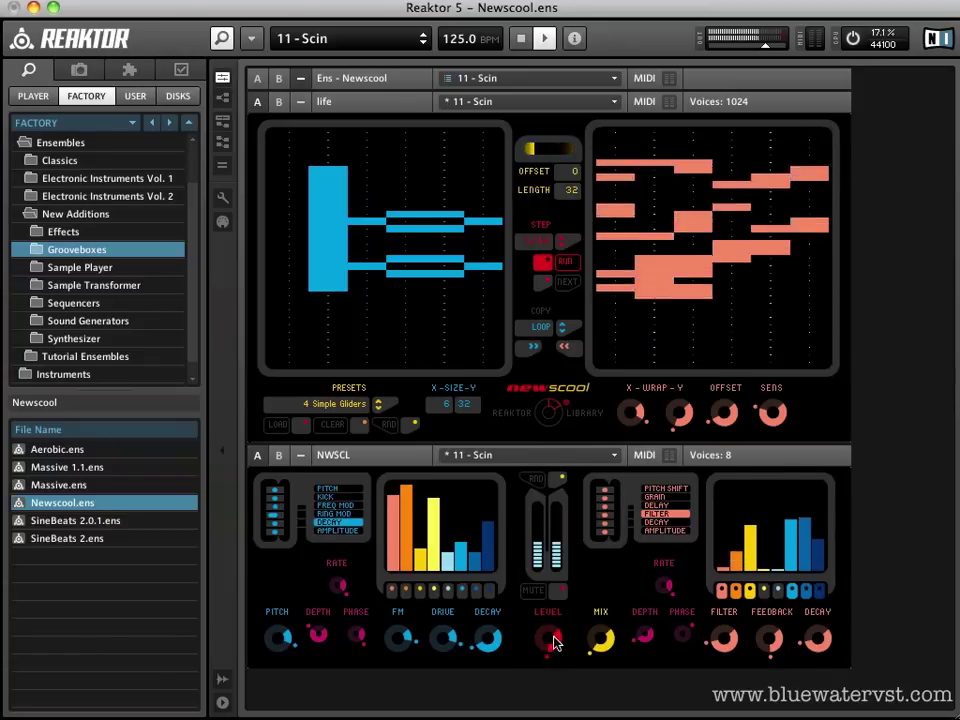
click(338, 507)
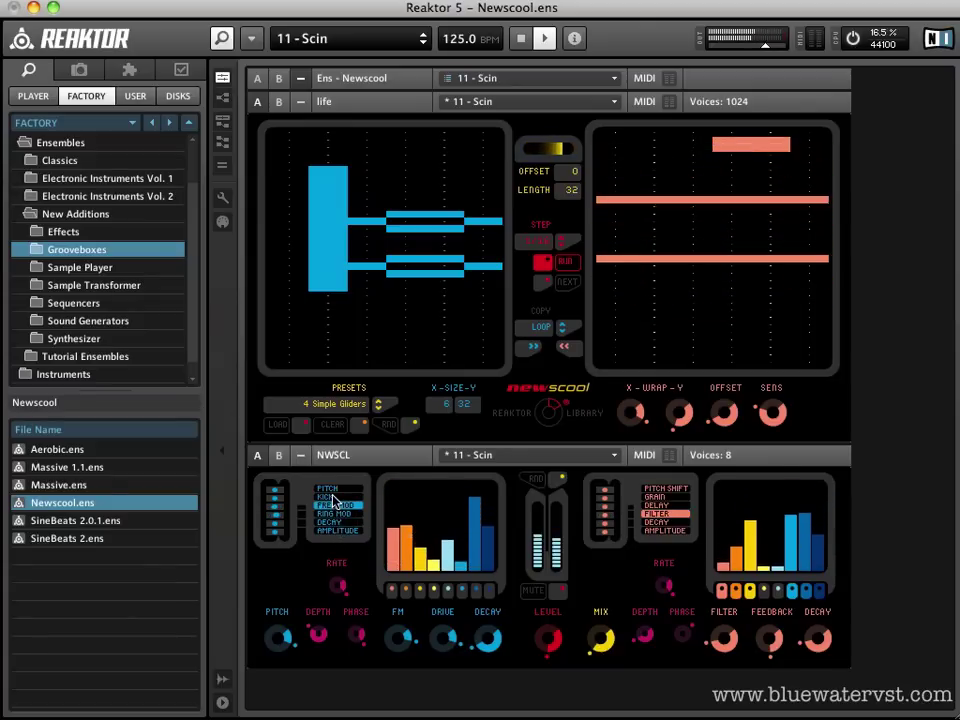
click(333, 492)
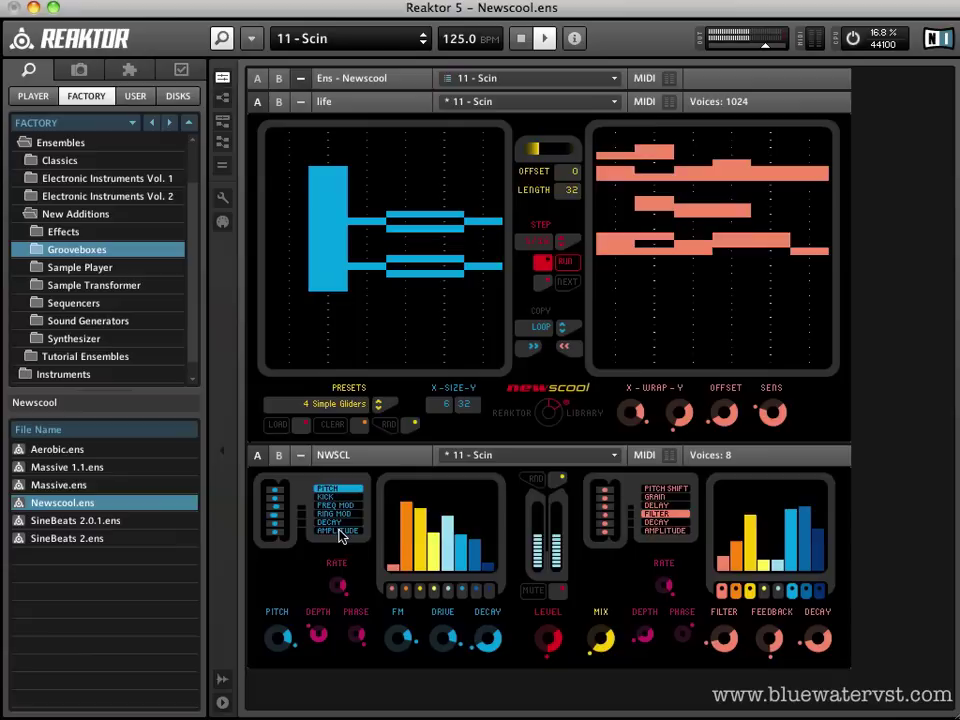
click(340, 531)
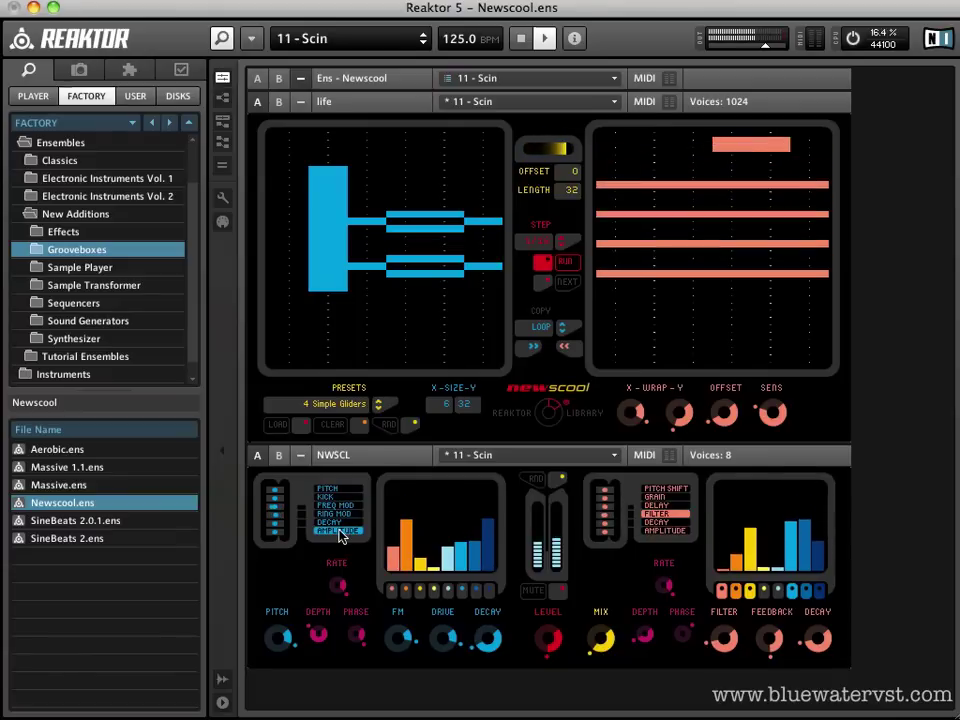